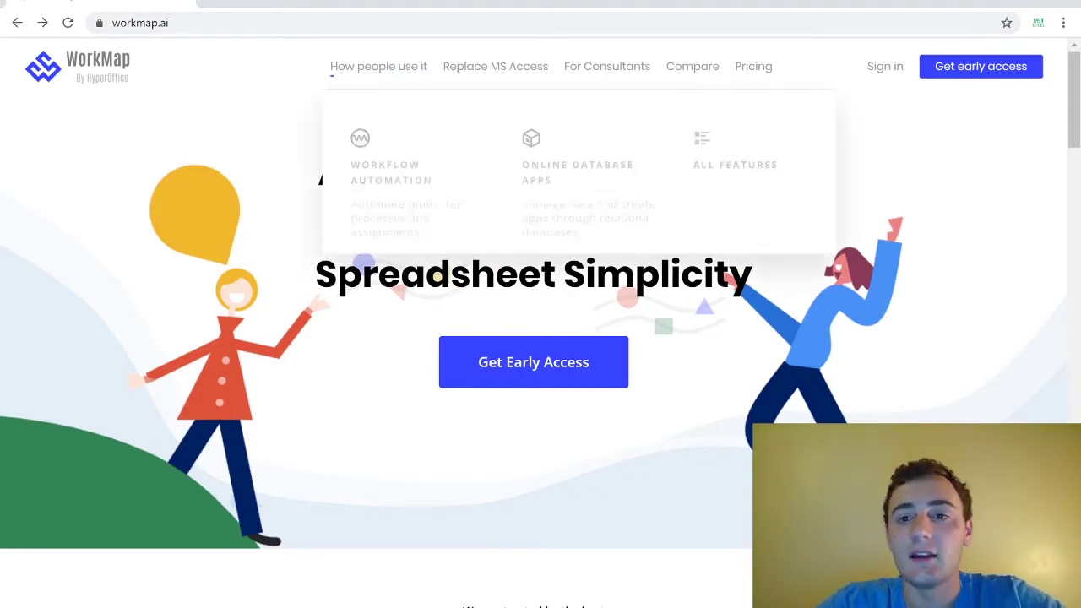
Sign in to the WorkMap account with Remember me kept checked.
left_click(885, 67)
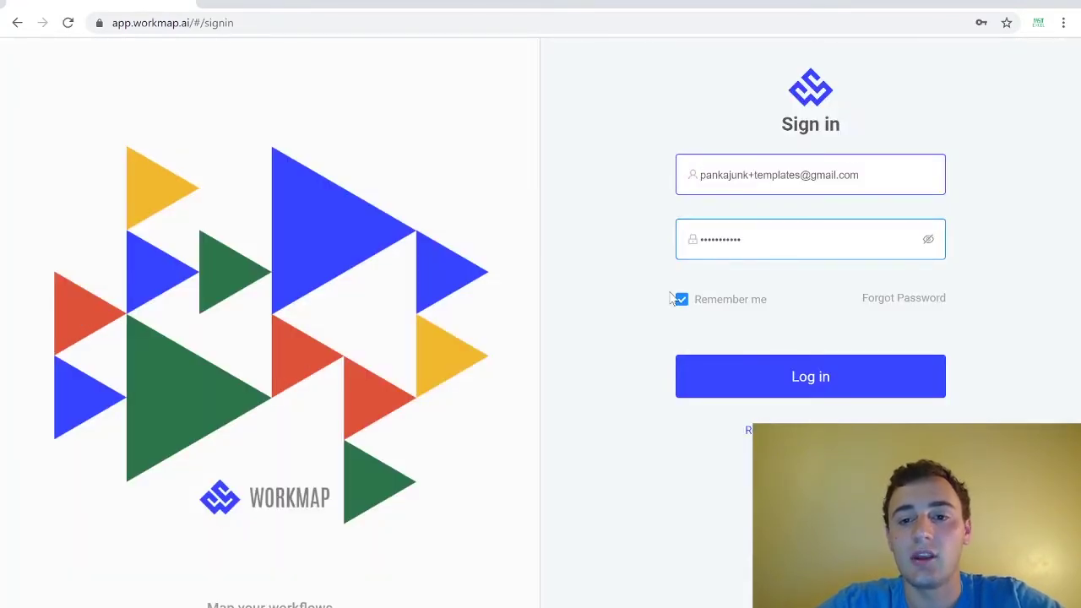
left_click(823, 389)
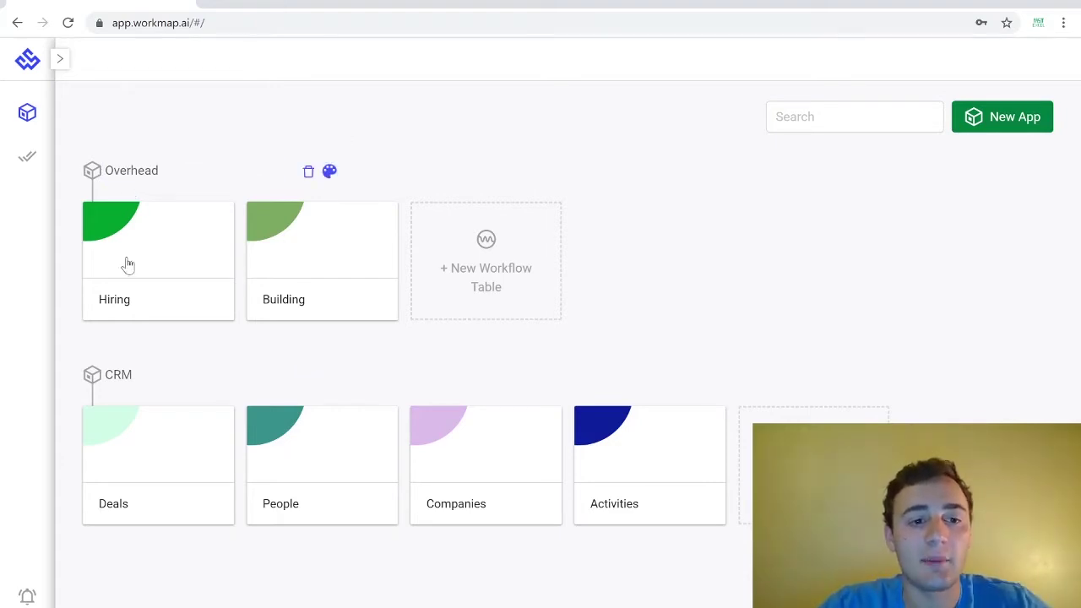
left_click(116, 370)
key("Return")
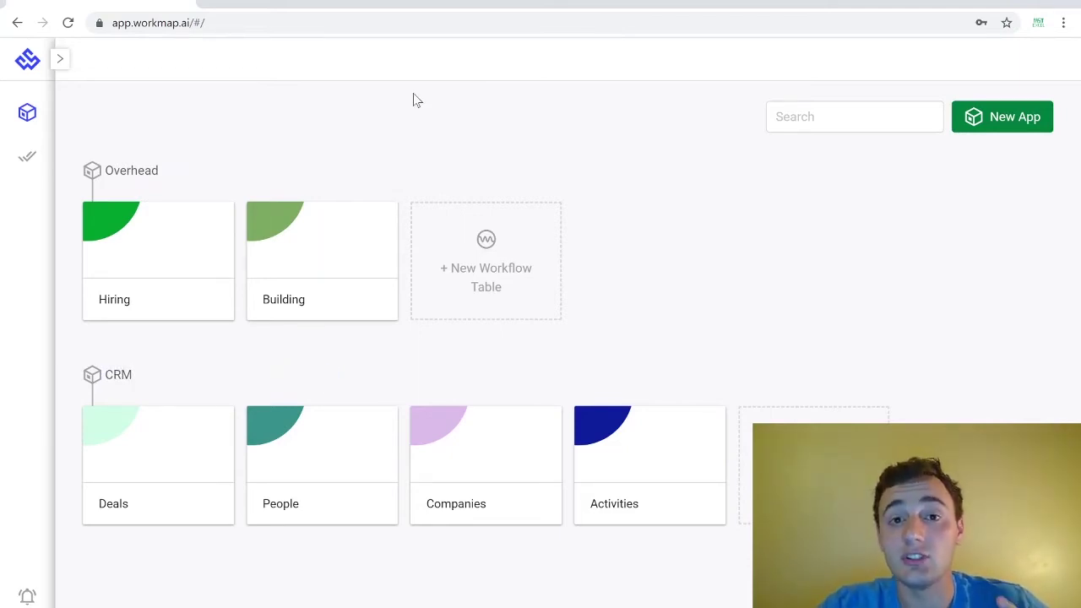
left_click(28, 113)
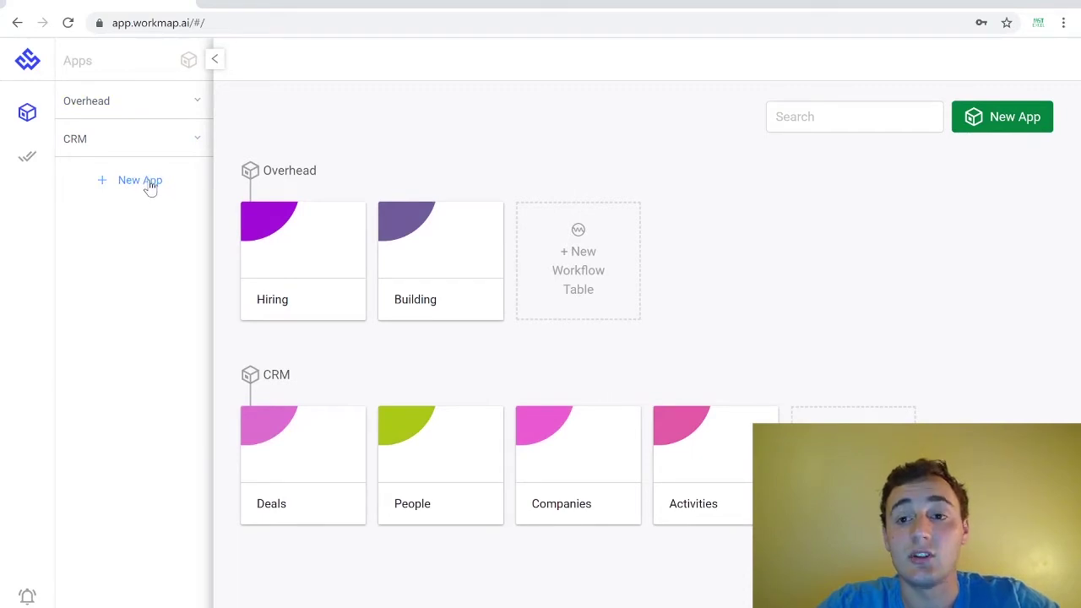
left_click(28, 118)
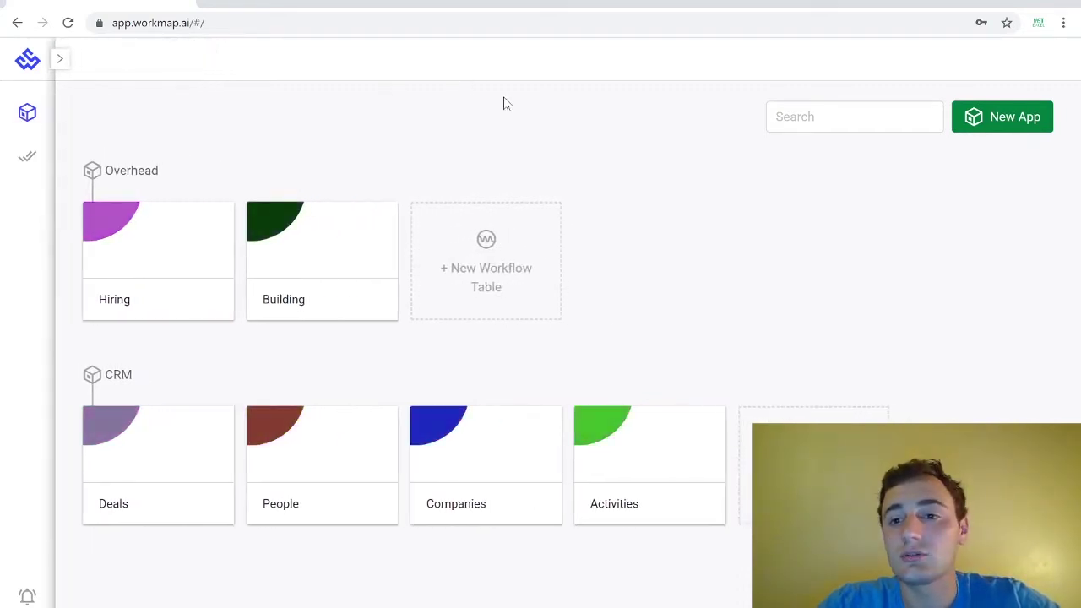
left_click(1015, 123)
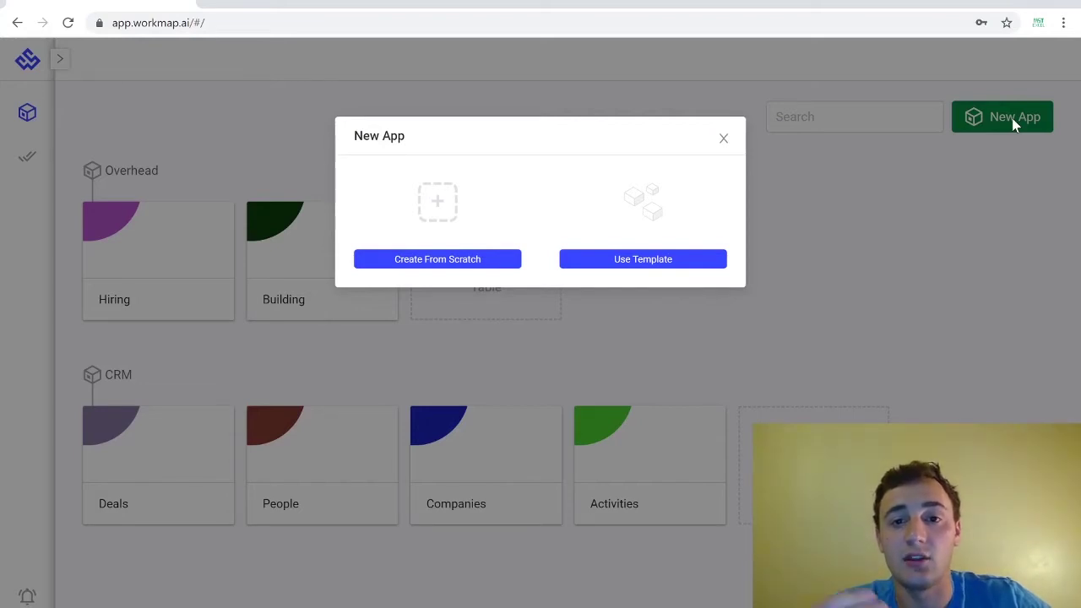
left_click(723, 139)
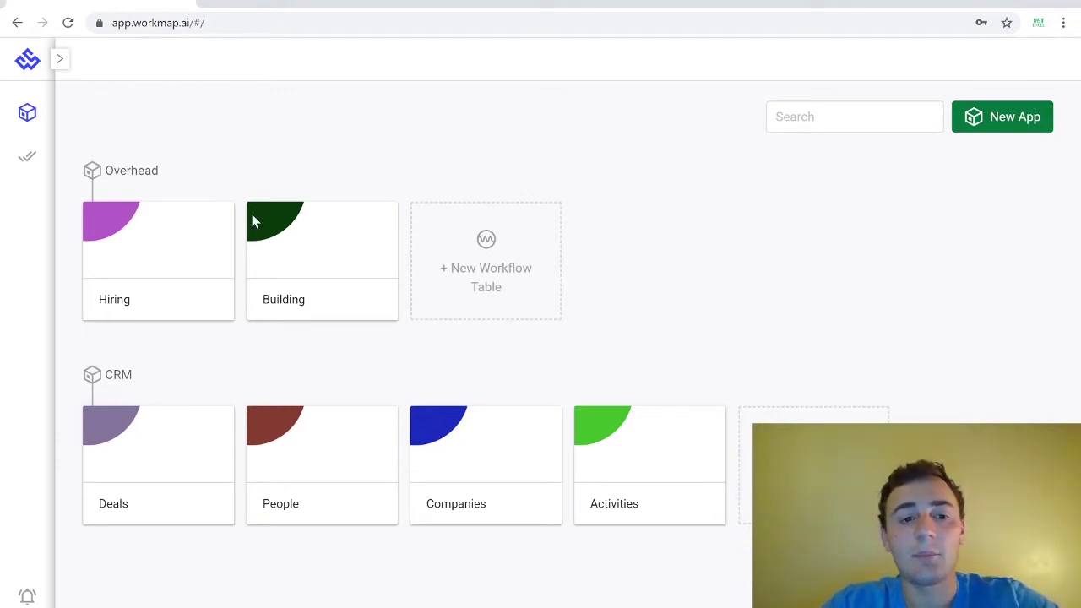
mouse_move(124, 382)
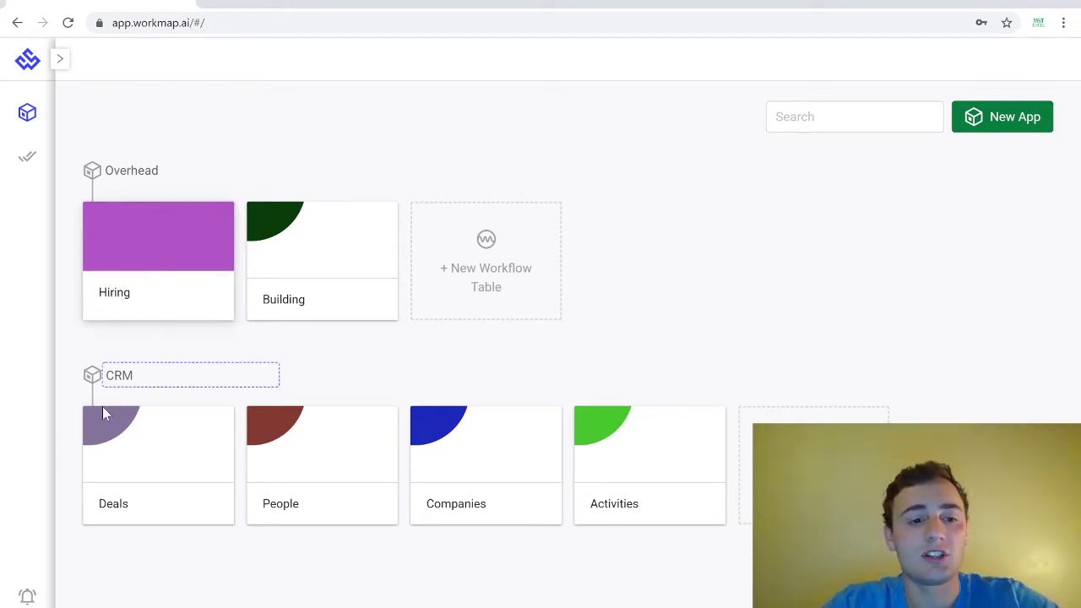
Open the Deals board and look over the Stage column's options without changing anything.
left_click(150, 447)
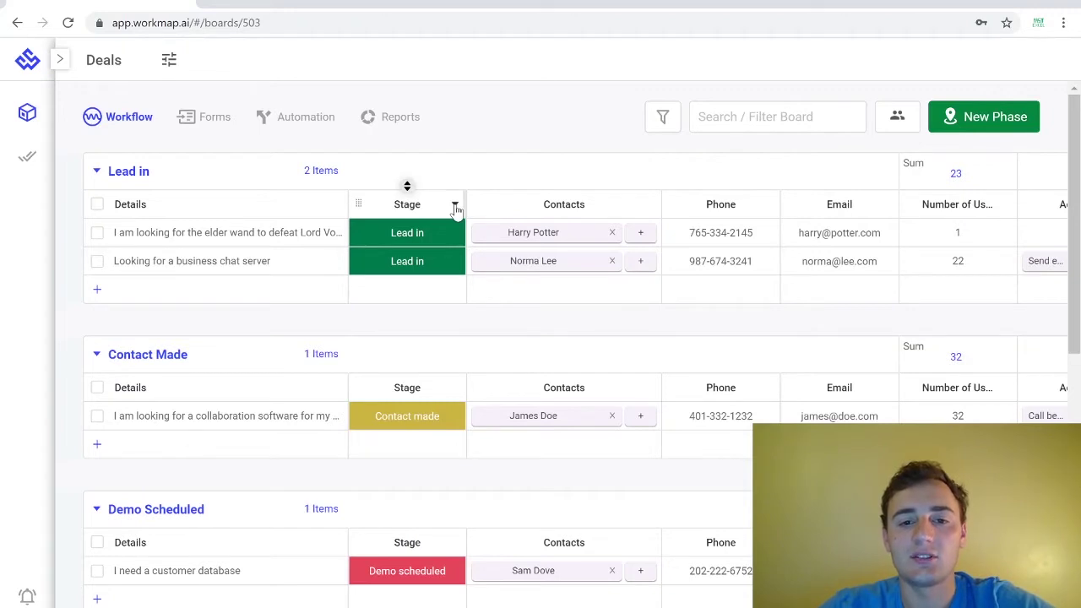
left_click(455, 208)
mouse_move(416, 242)
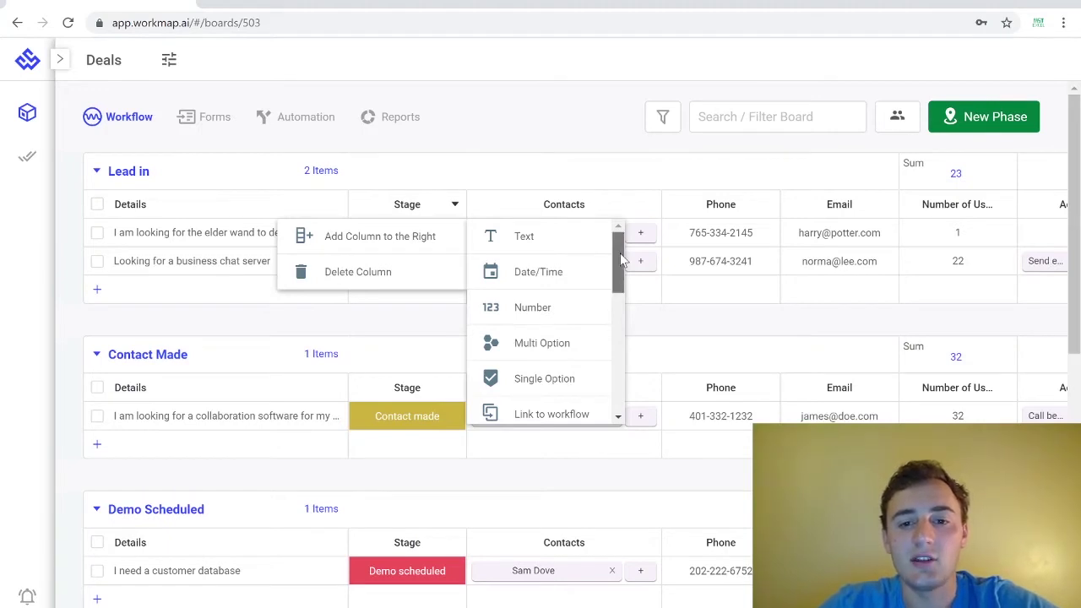
left_click_drag(620, 253, 615, 272)
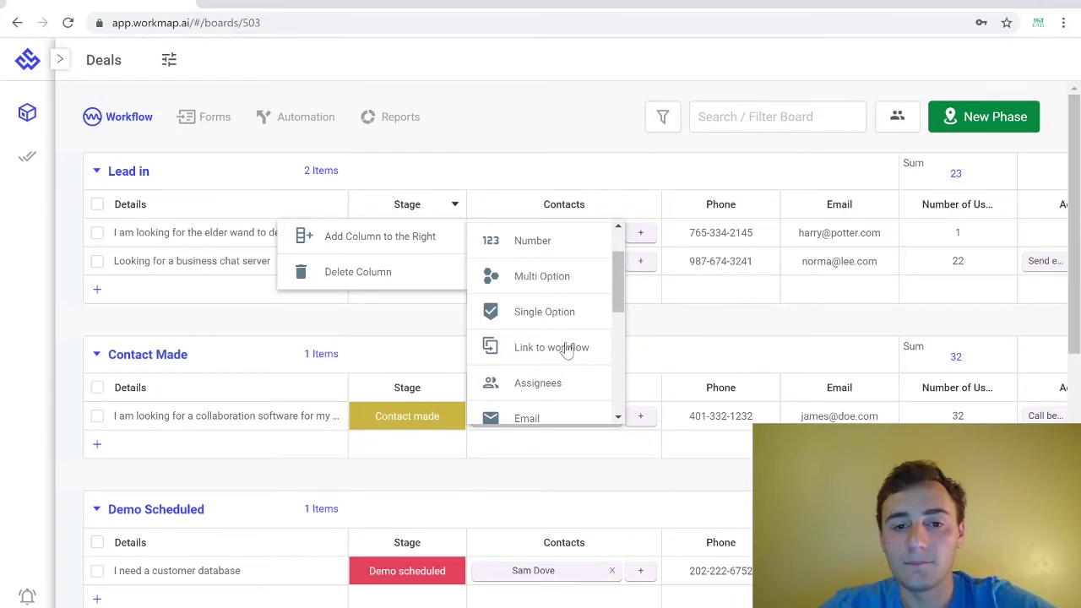
scroll(563, 418, "up", 2)
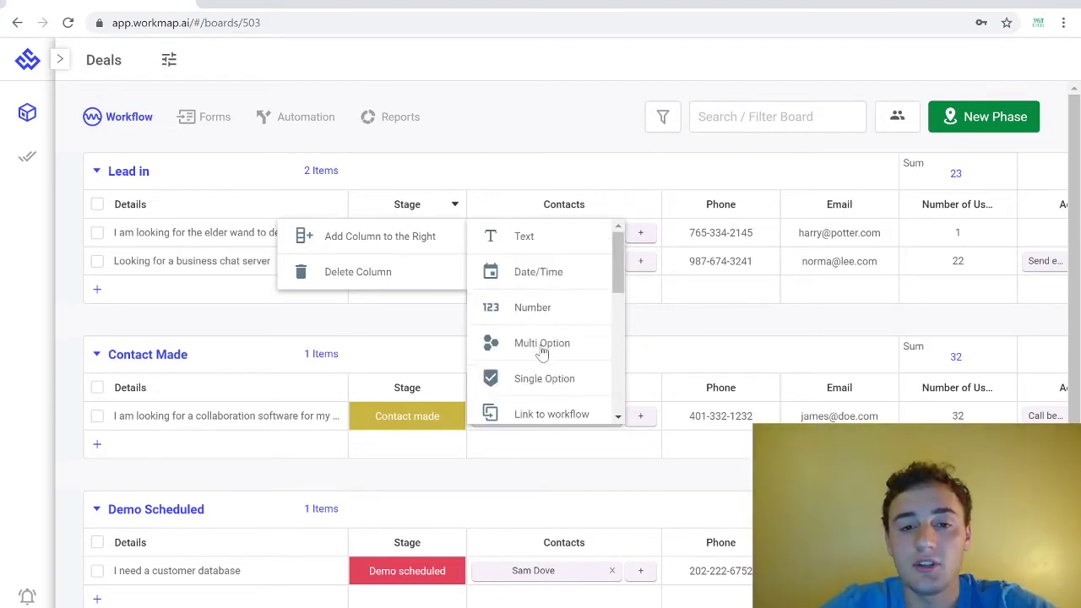
left_click(510, 138)
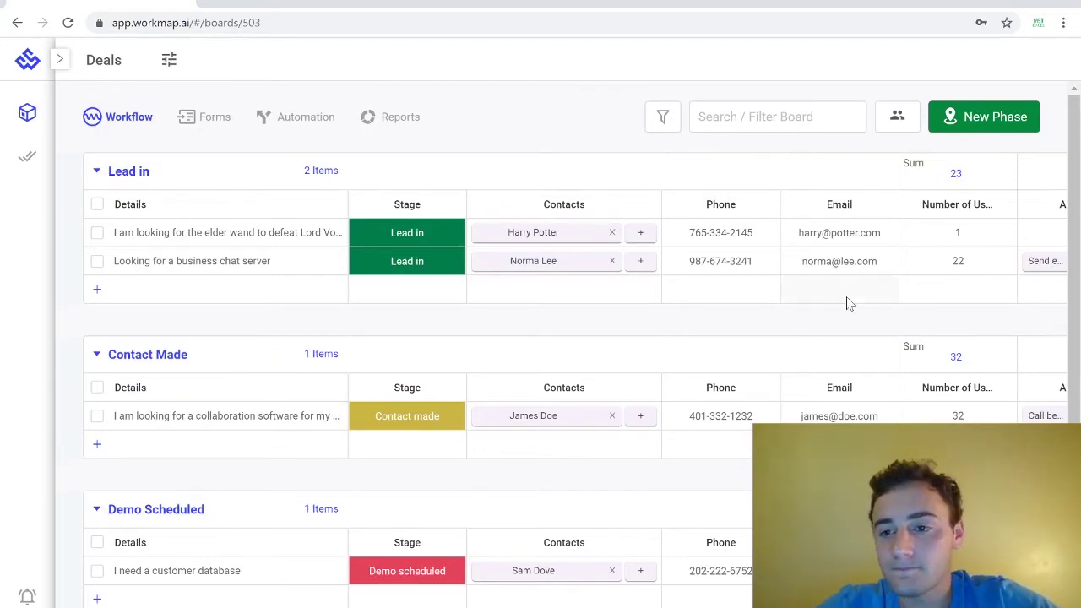
left_click_drag(1074, 285, 1079, 385)
scroll(1080, 386, "down", 1)
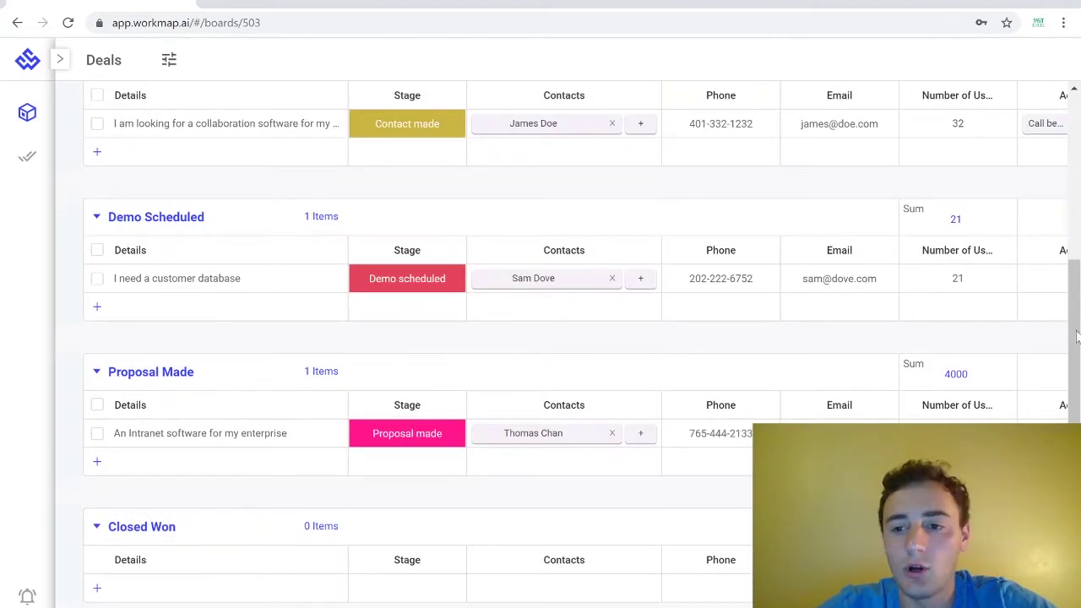
scroll(540, 337, "down", 1)
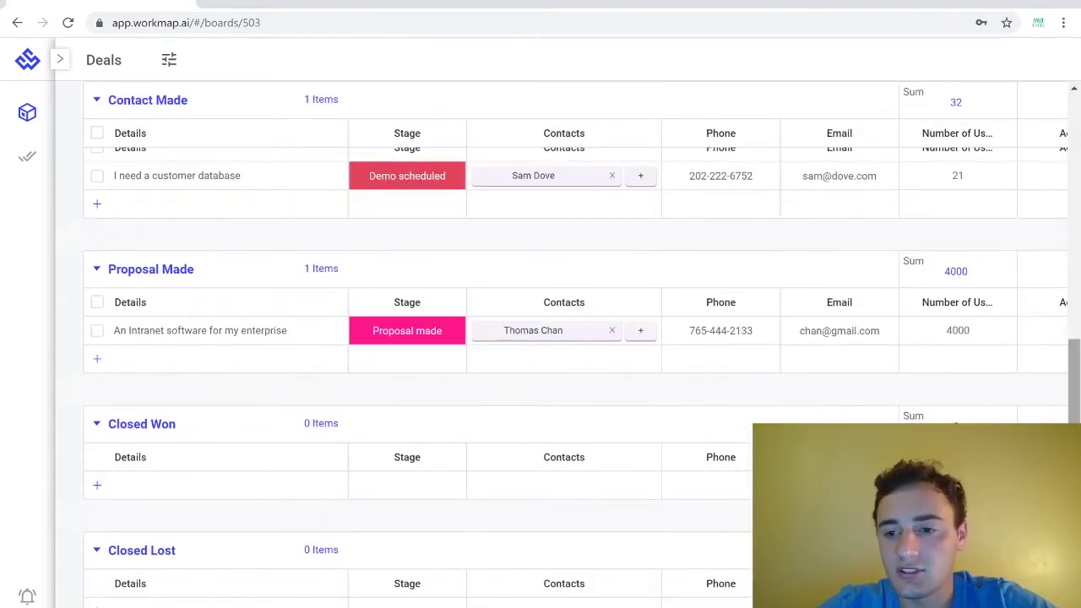
scroll(1041, 92, "up", 4)
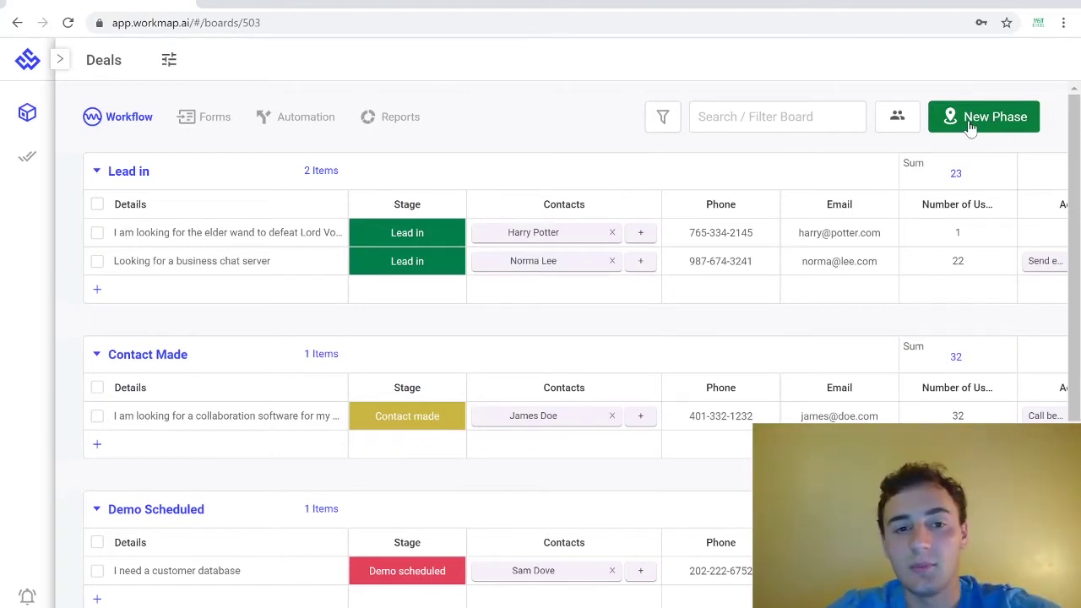
Start a new Deals automation rule, Automation #7, from the Automation tab.
left_click(302, 134)
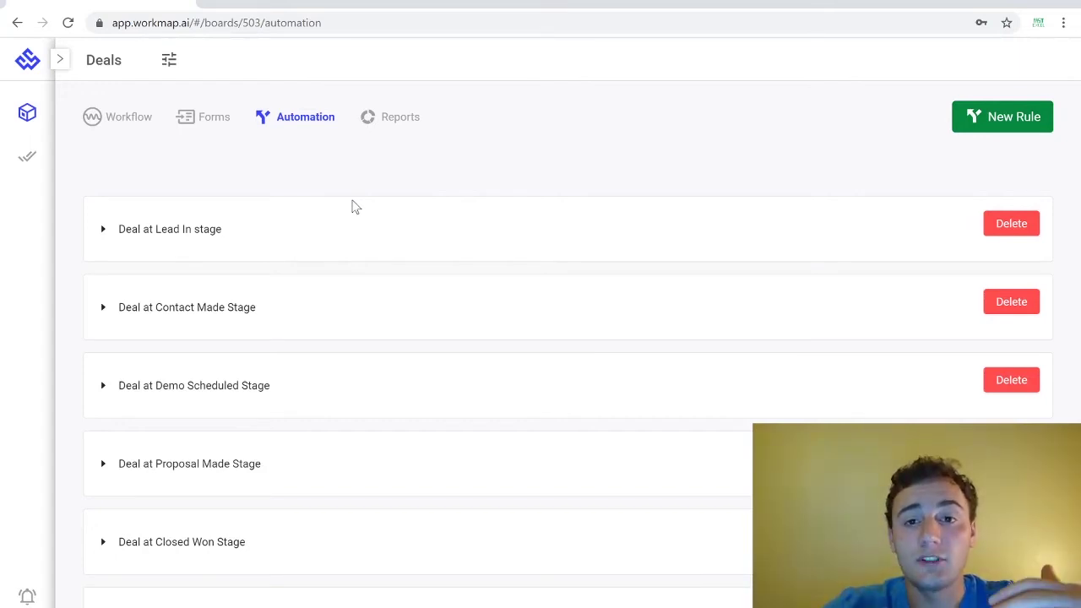
left_click(1018, 120)
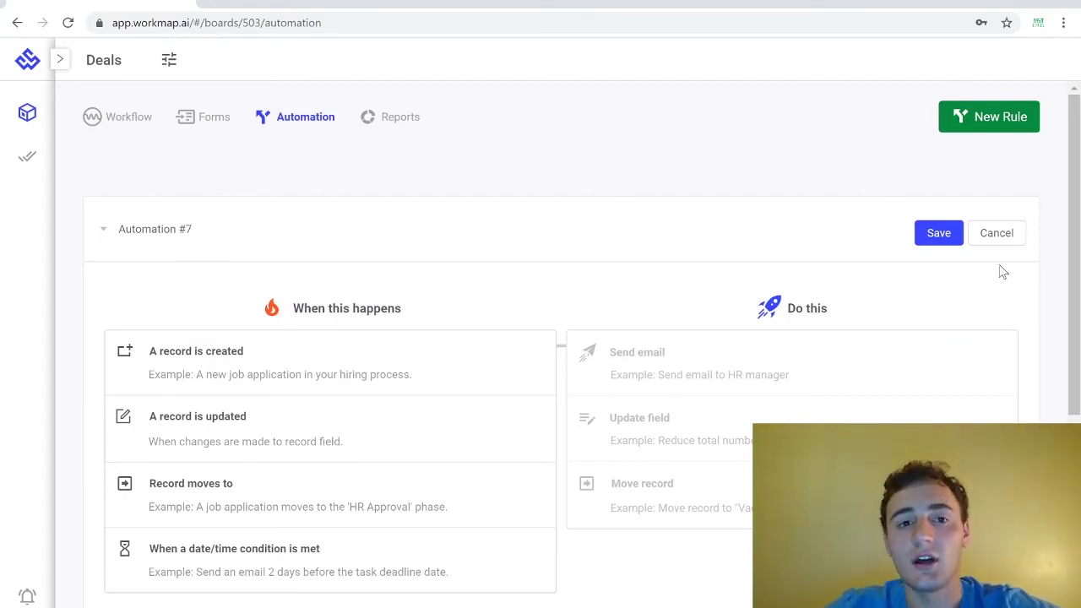
Cancel Automation #7 and go to the Companies Forms tab to view the Company form.
left_click(1002, 240)
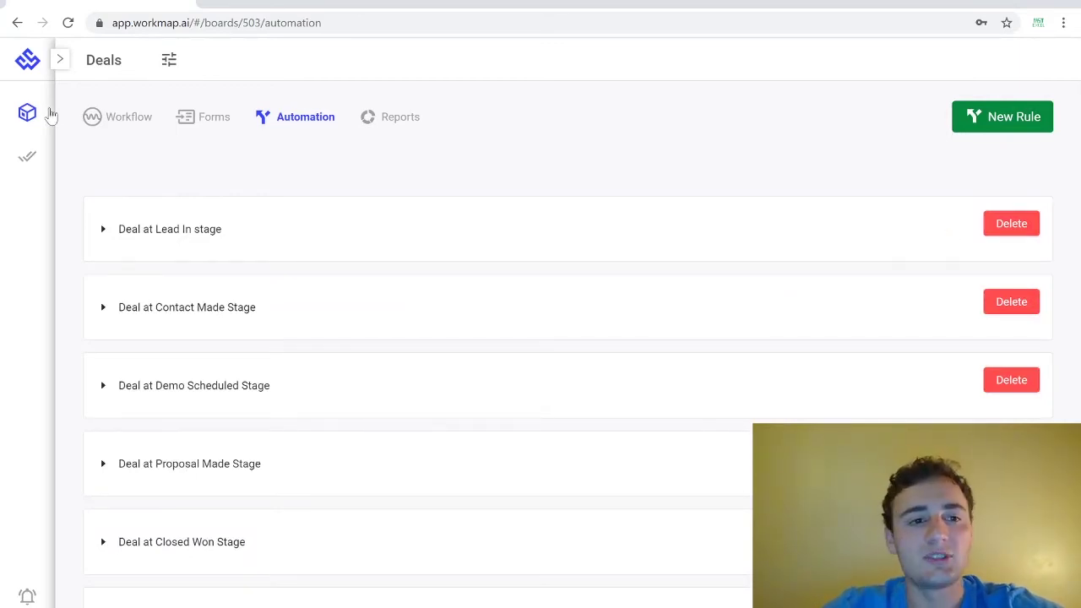
left_click(60, 59)
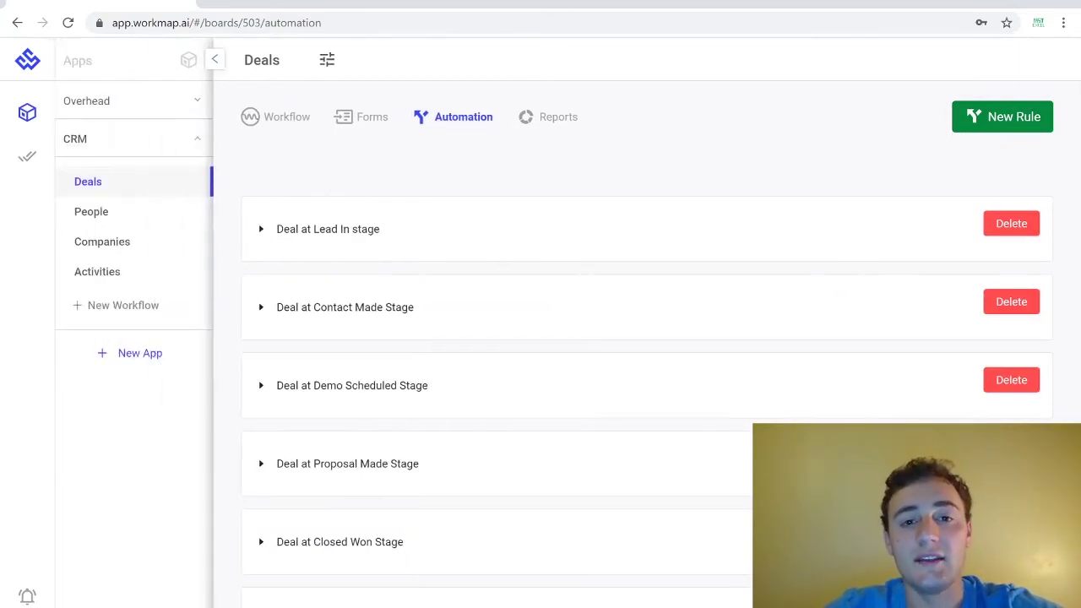
left_click(133, 255)
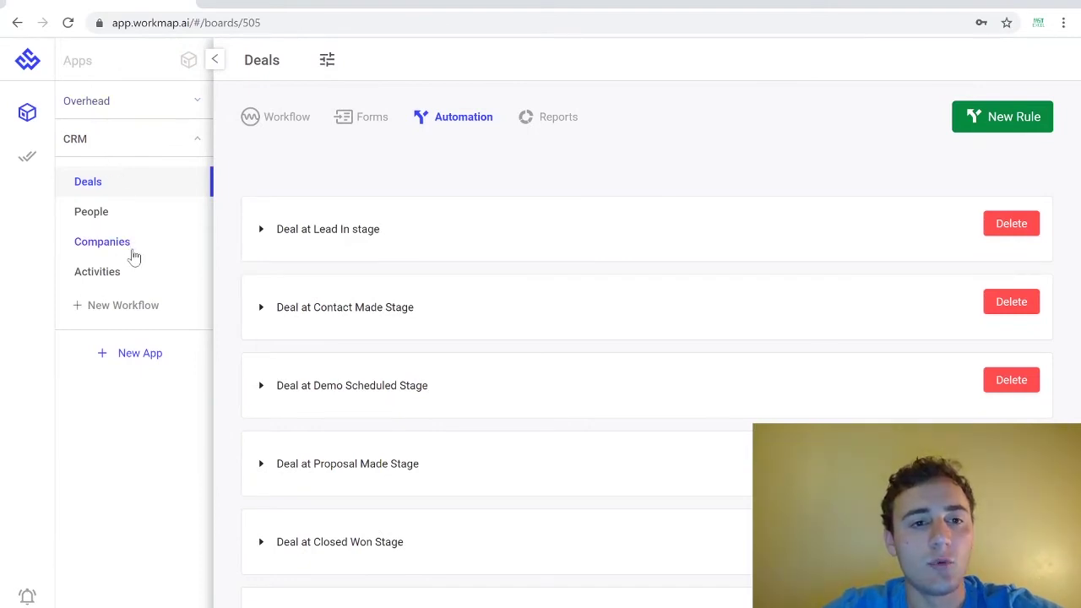
left_click(349, 123)
left_click(213, 61)
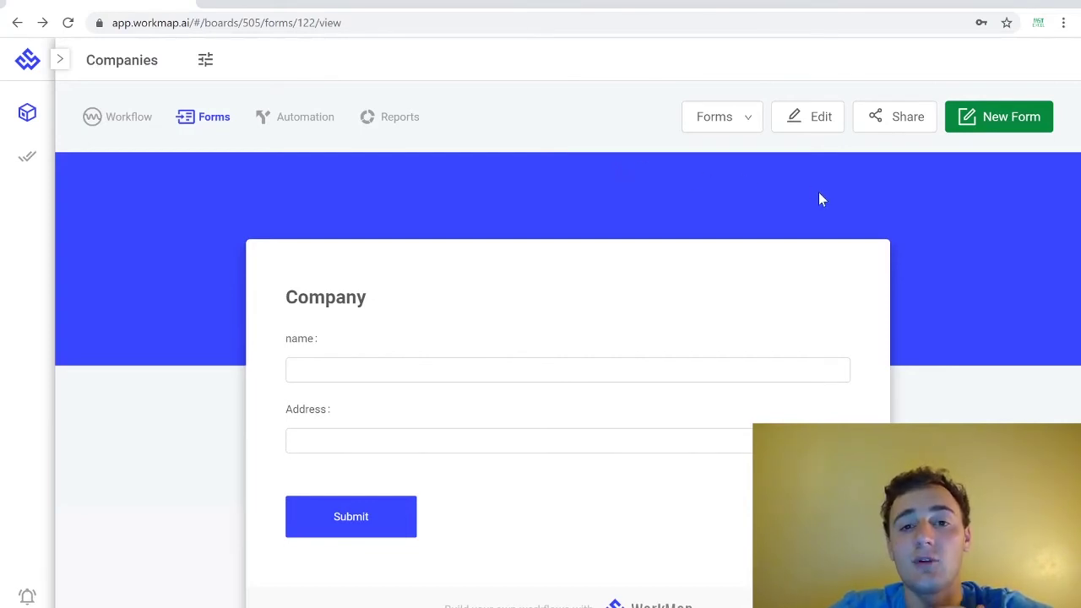
Drag an Email field into the Company form and position it below Address.
left_click(817, 119)
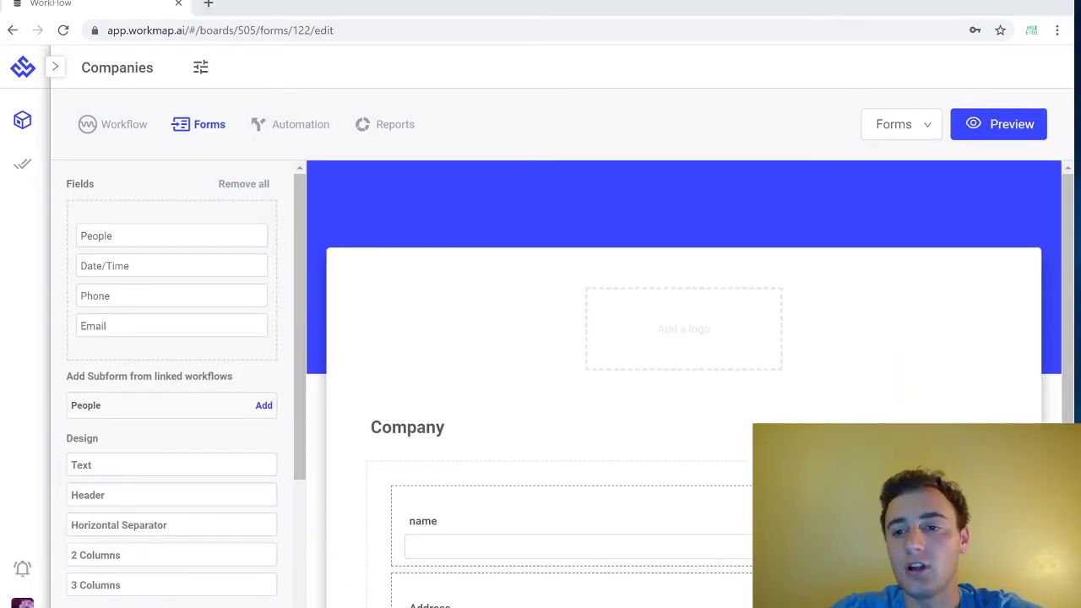
scroll(1069, 272, "down", 1)
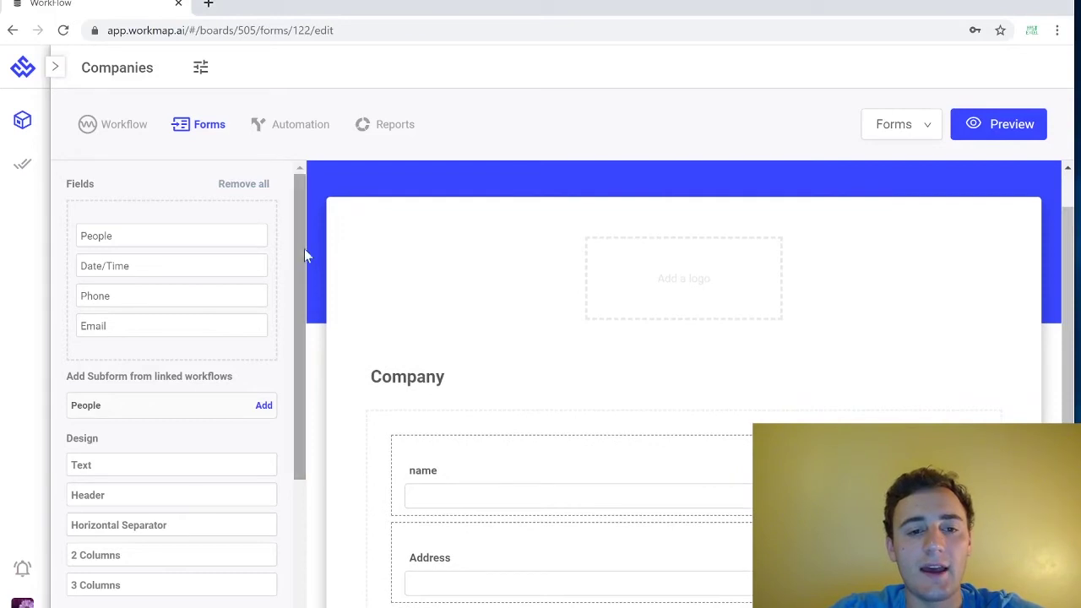
scroll(1069, 287, "down", 1)
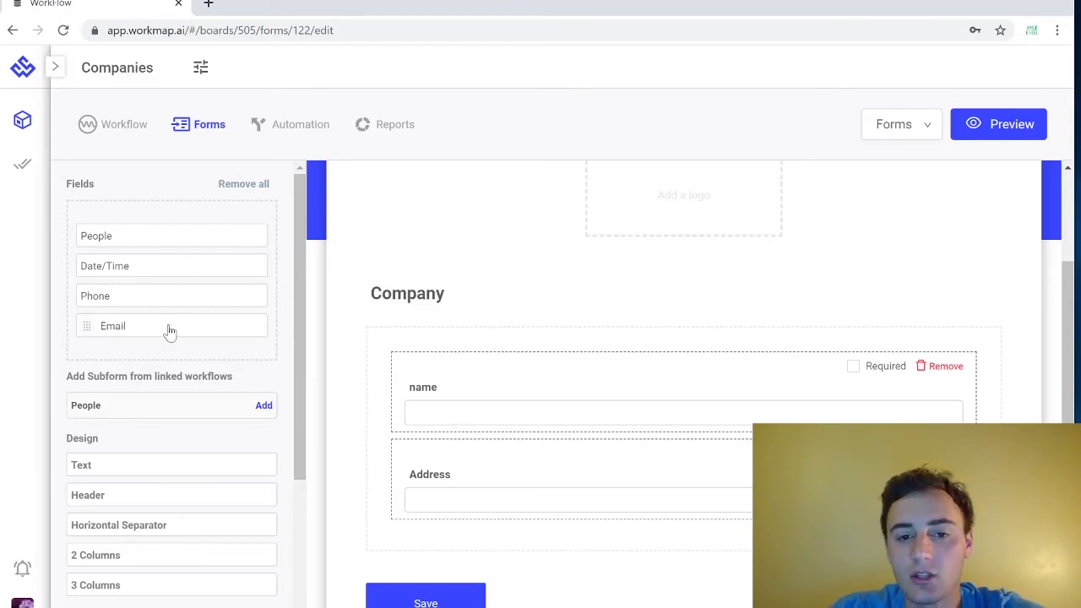
left_click_drag(168, 332, 485, 415)
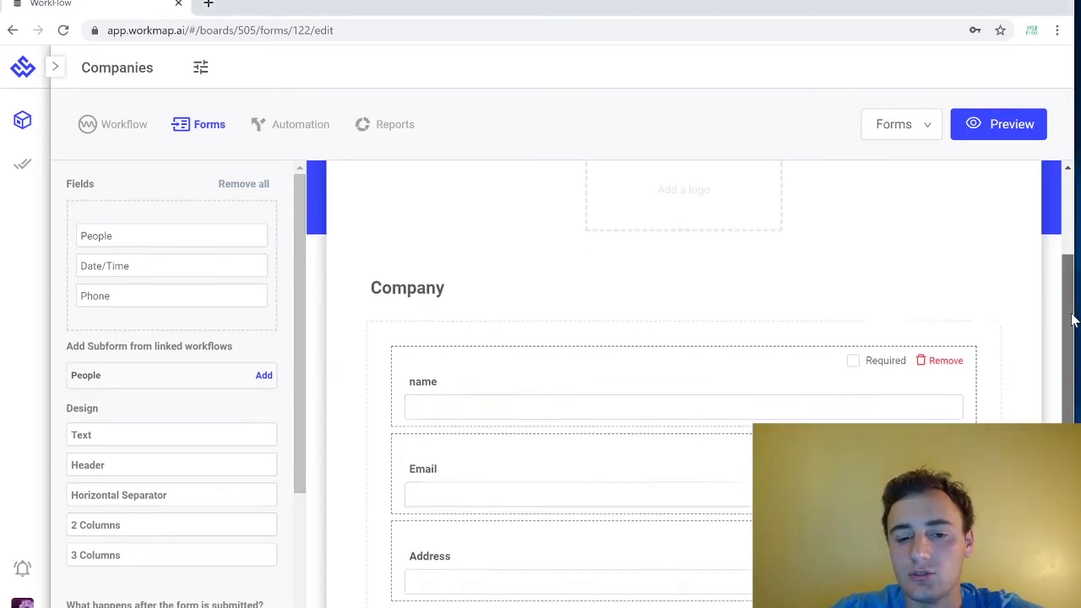
scroll(1069, 337, "down", 1)
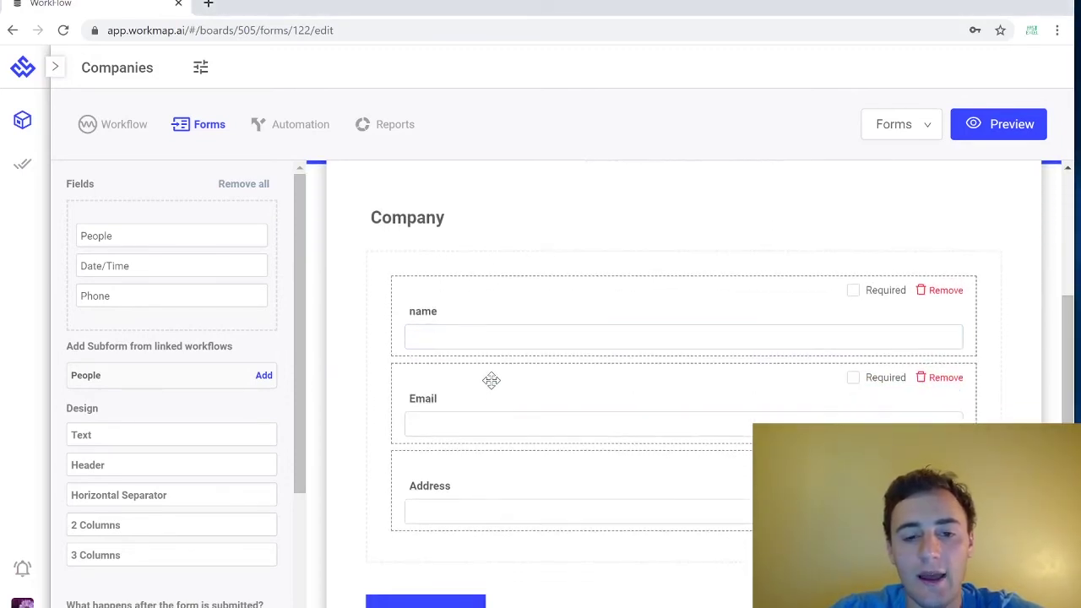
left_click_drag(488, 379, 437, 500)
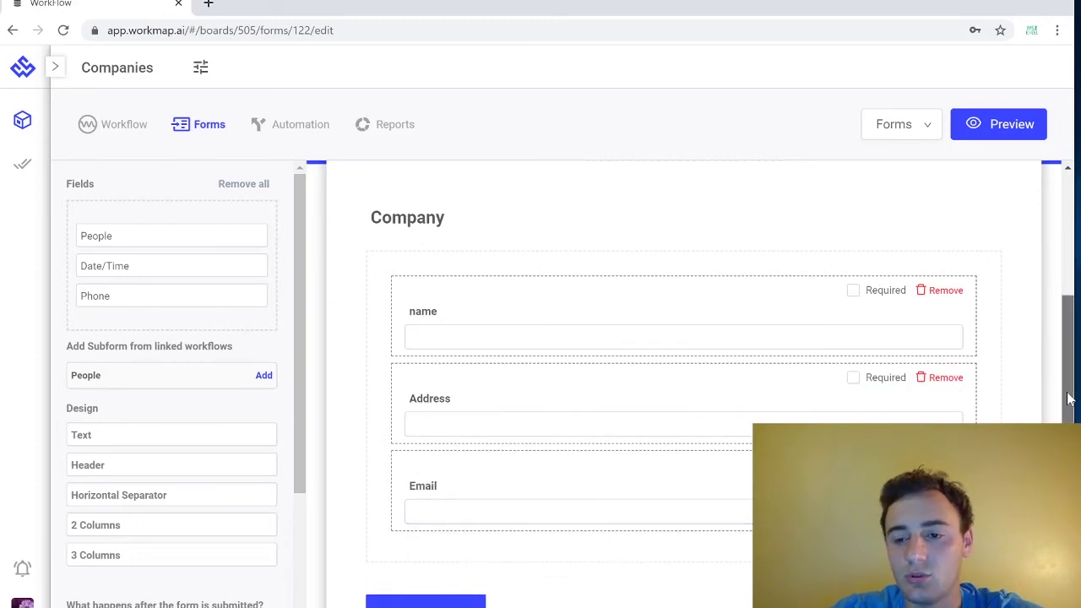
left_click_drag(1068, 399, 1068, 419)
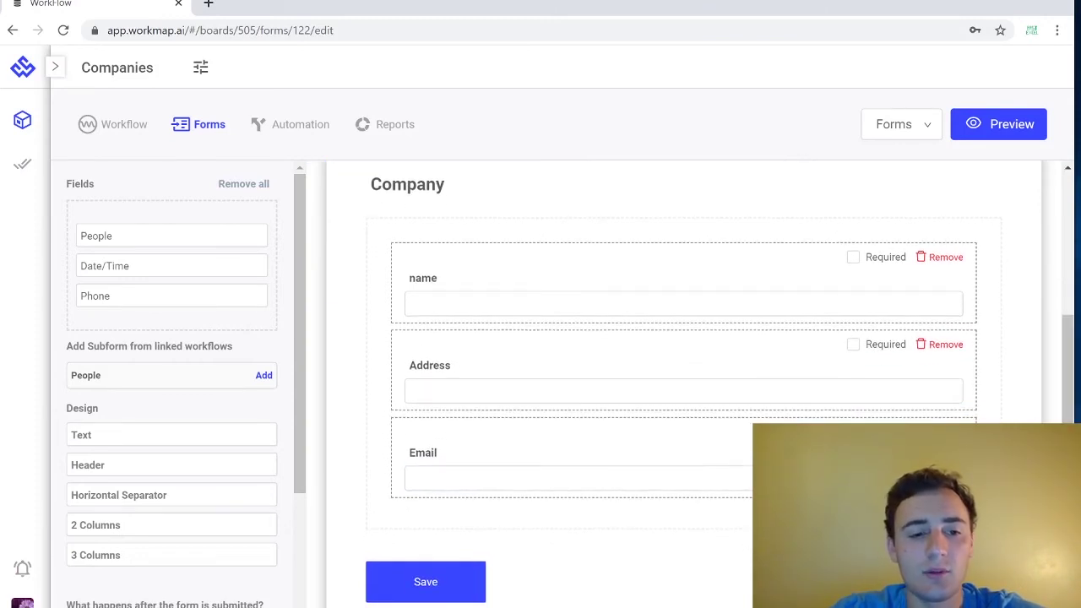
left_click_drag(300, 233, 311, 334)
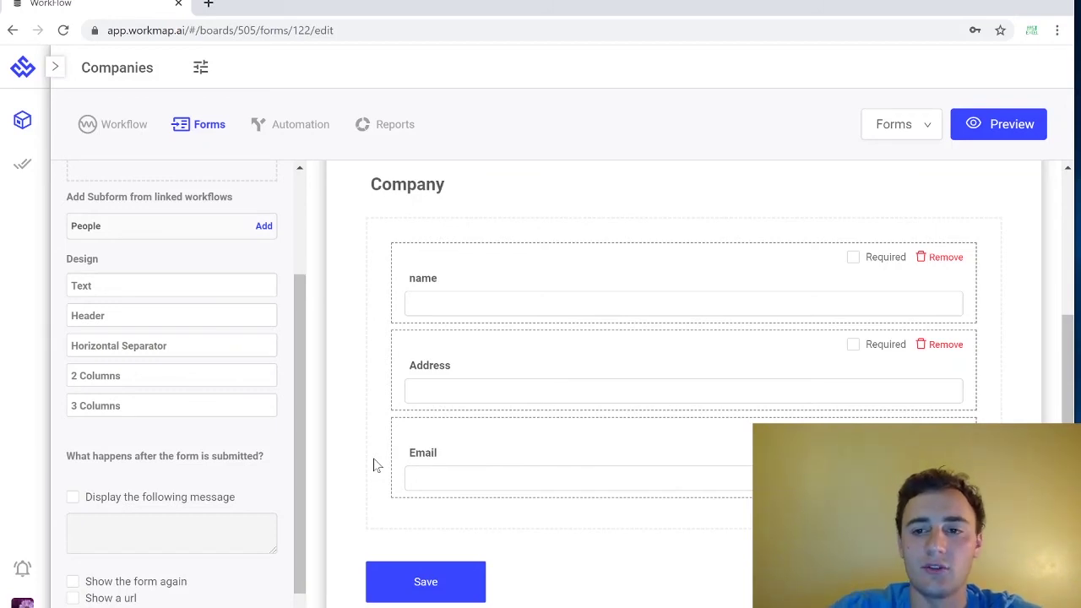
Save the Company form and review its public shareable link and embed code.
left_click(462, 581)
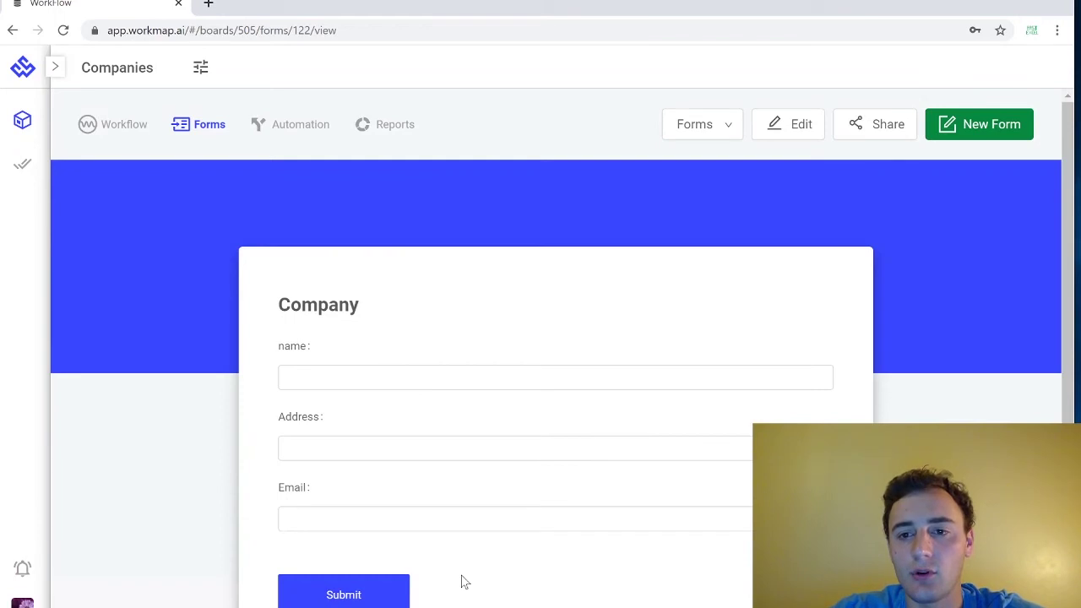
left_click(874, 135)
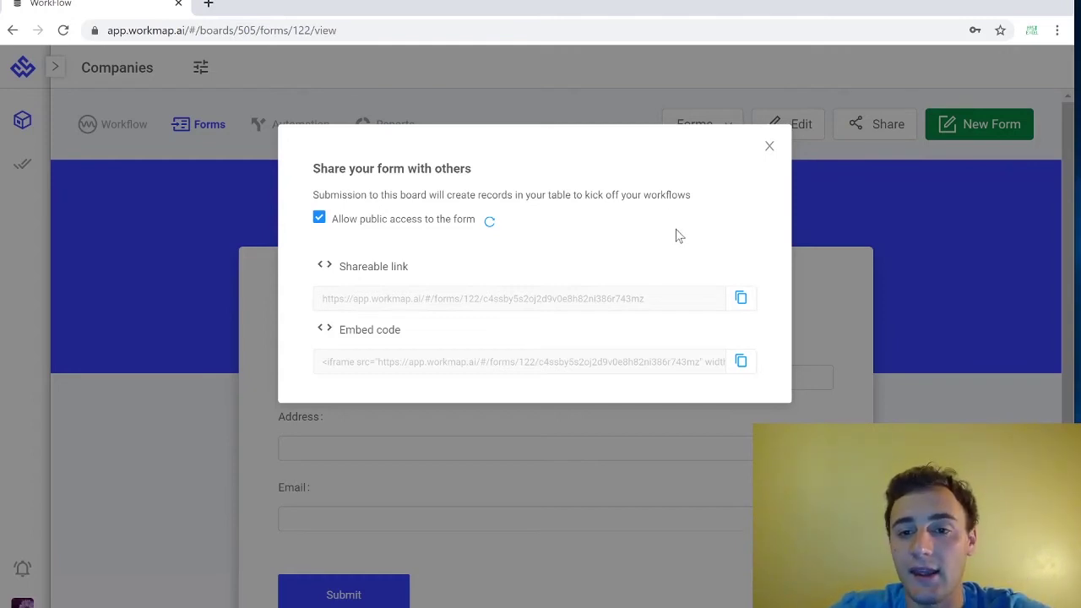
left_click(769, 147)
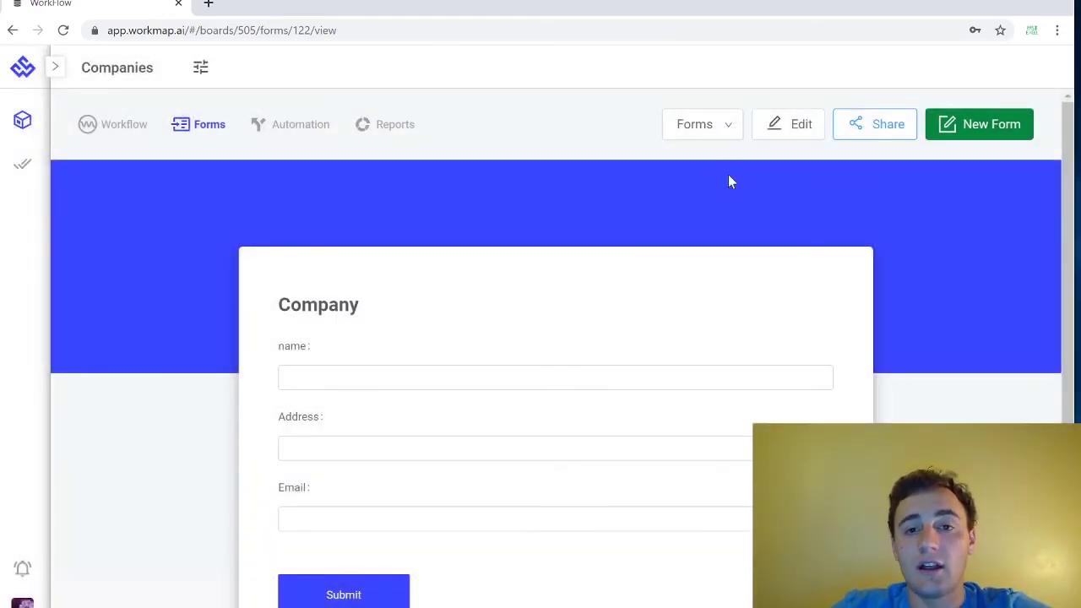
Go to the CRM Deals Reports tab showing the High Value Opportunities report.
left_click(54, 67)
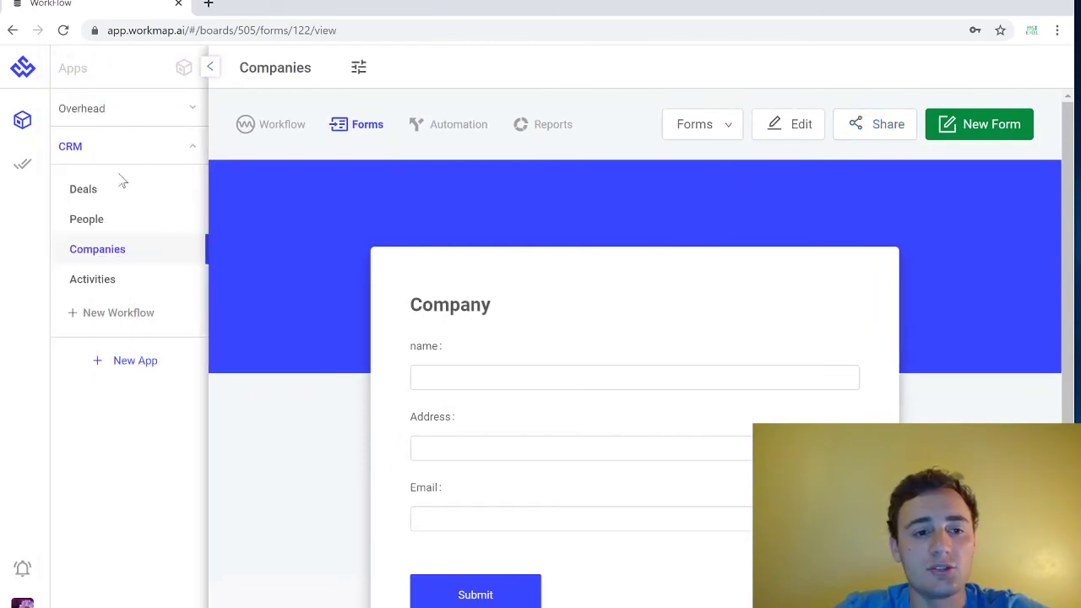
left_click(110, 186)
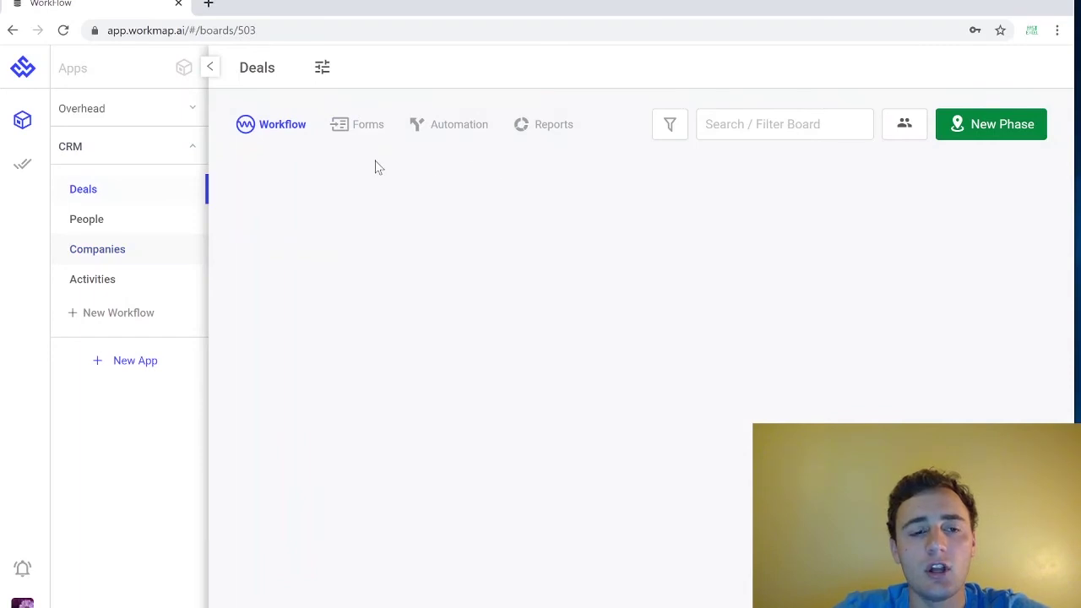
left_click(557, 126)
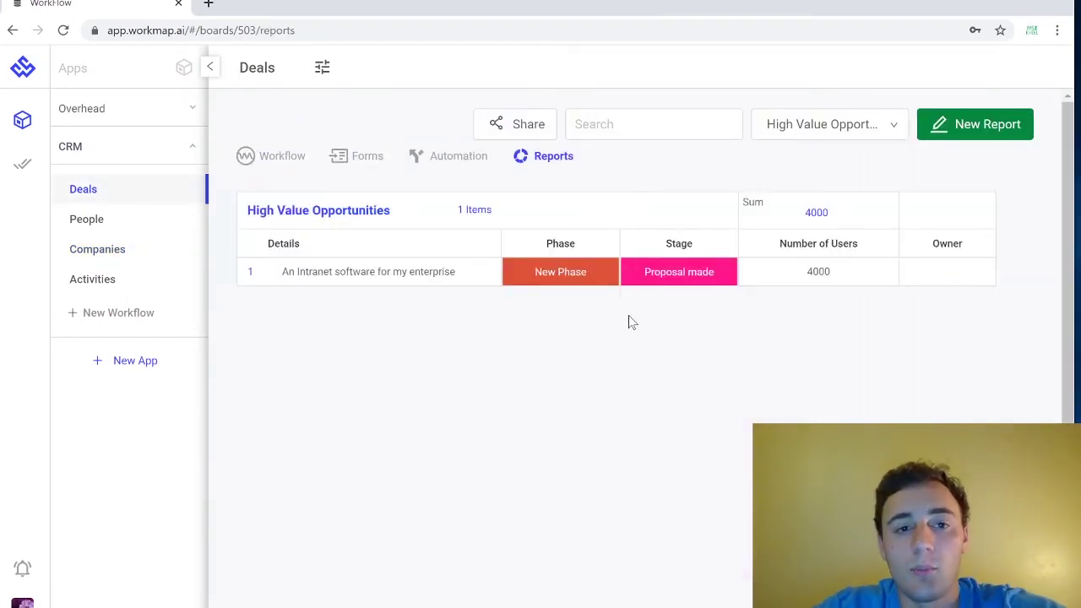
left_click(208, 75)
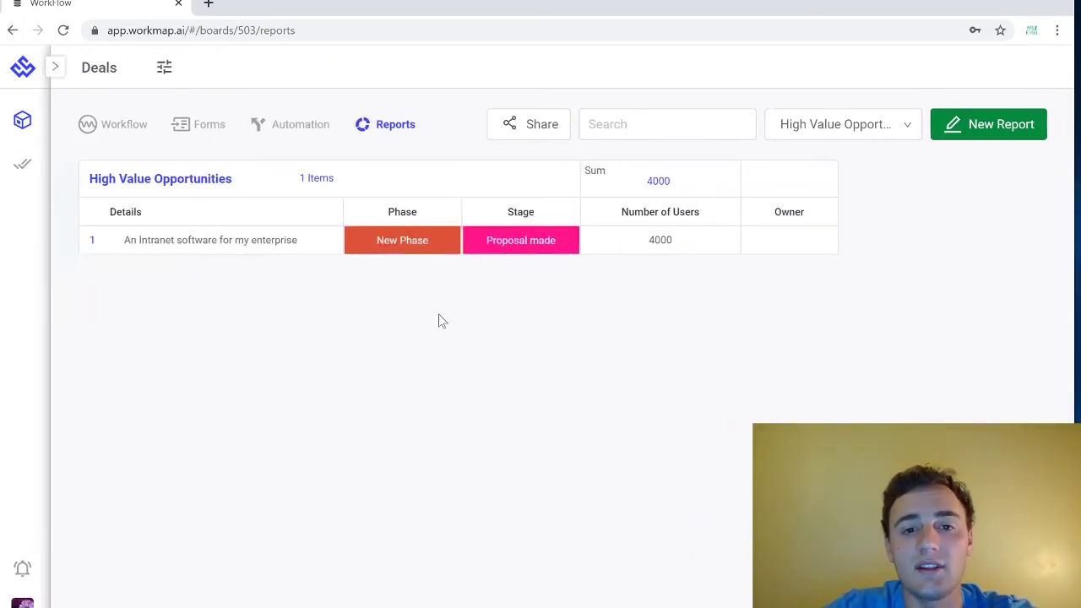
Create a new report and name it 'Leads'.
left_click(982, 129)
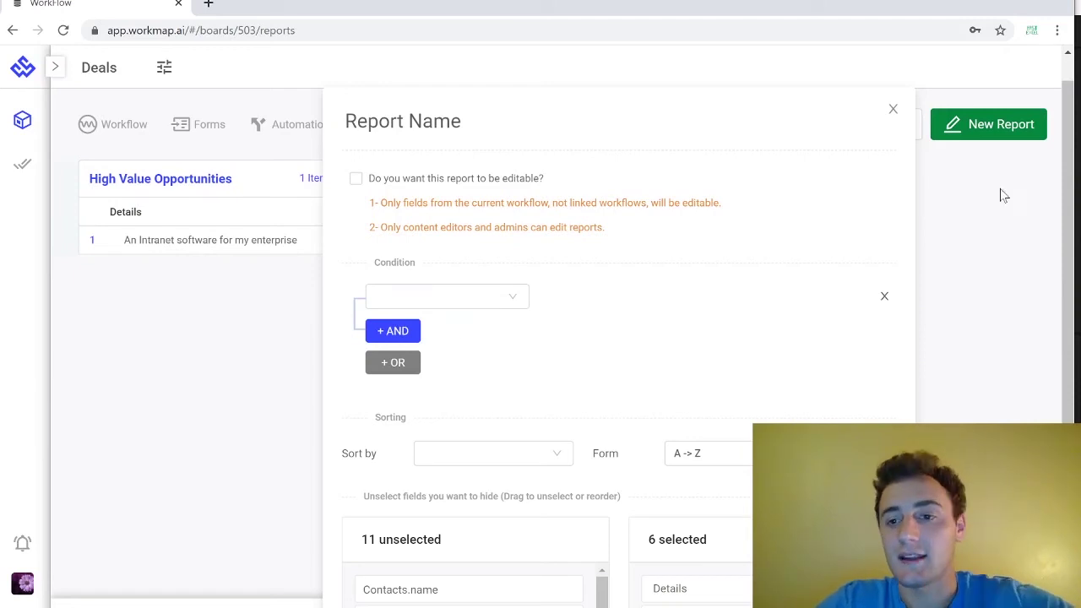
left_click_drag(1065, 184, 1064, 125)
left_click_drag(462, 158, 299, 167)
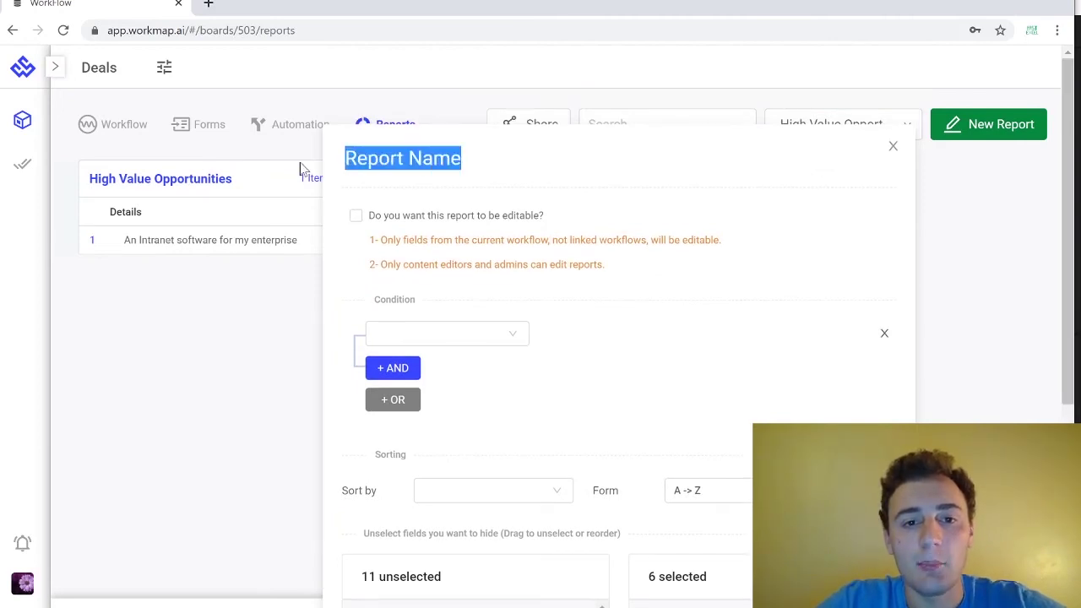
type("Leead")
key("BackSpace")
key("BackSpace")
key("BackSpace")
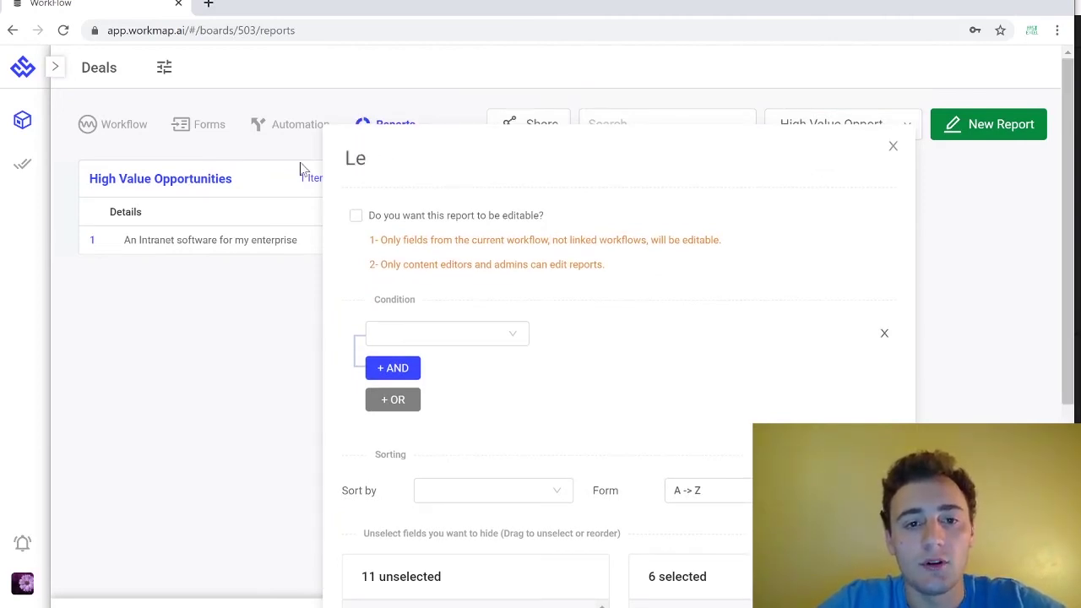
type("ads")
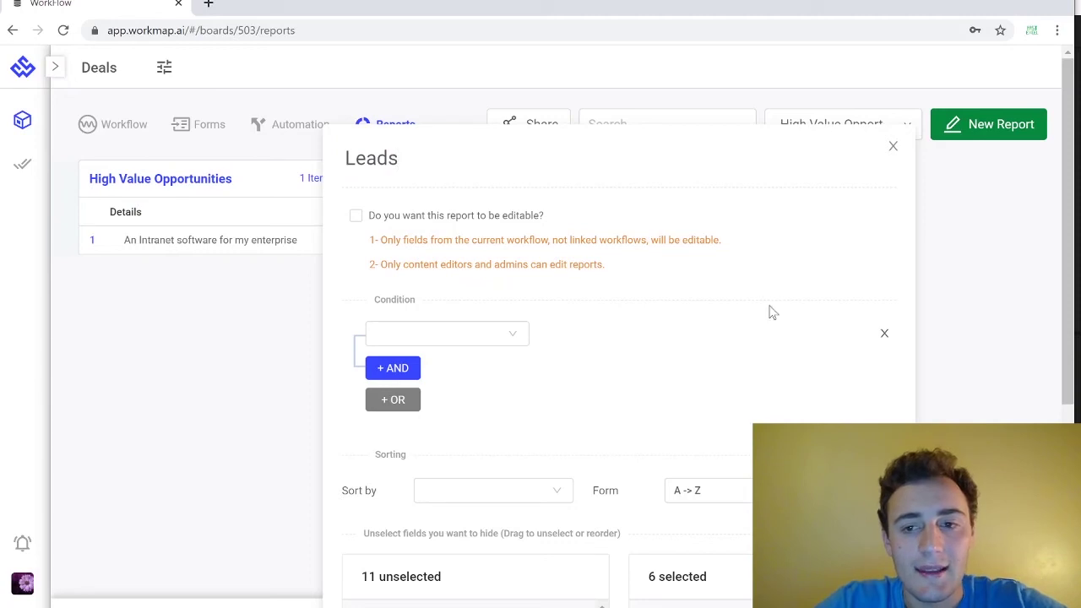
Set the report condition to Stage is Lead in.
left_click(499, 335)
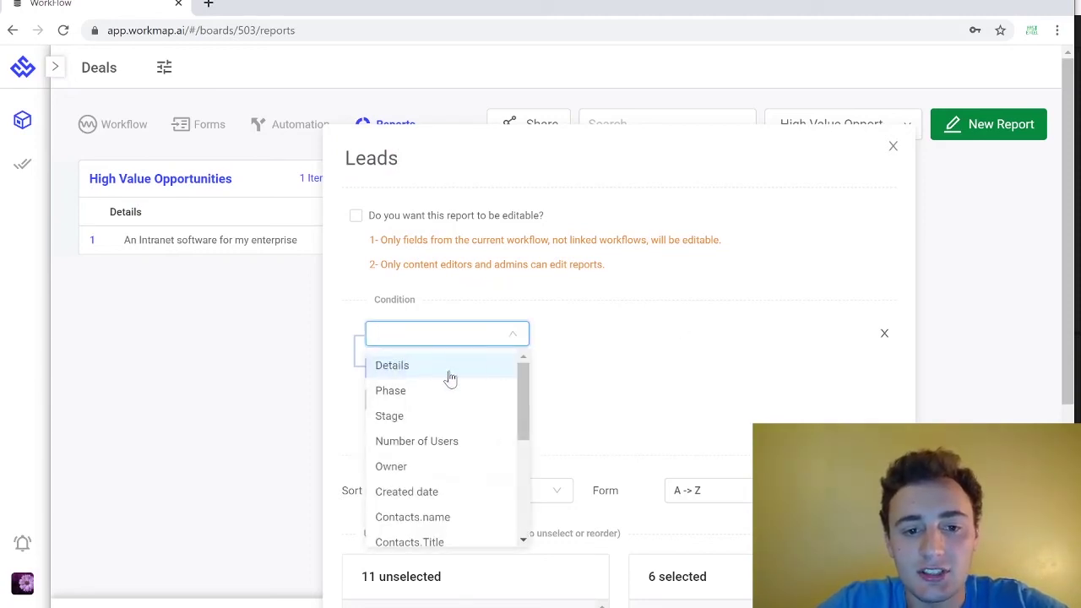
left_click(428, 415)
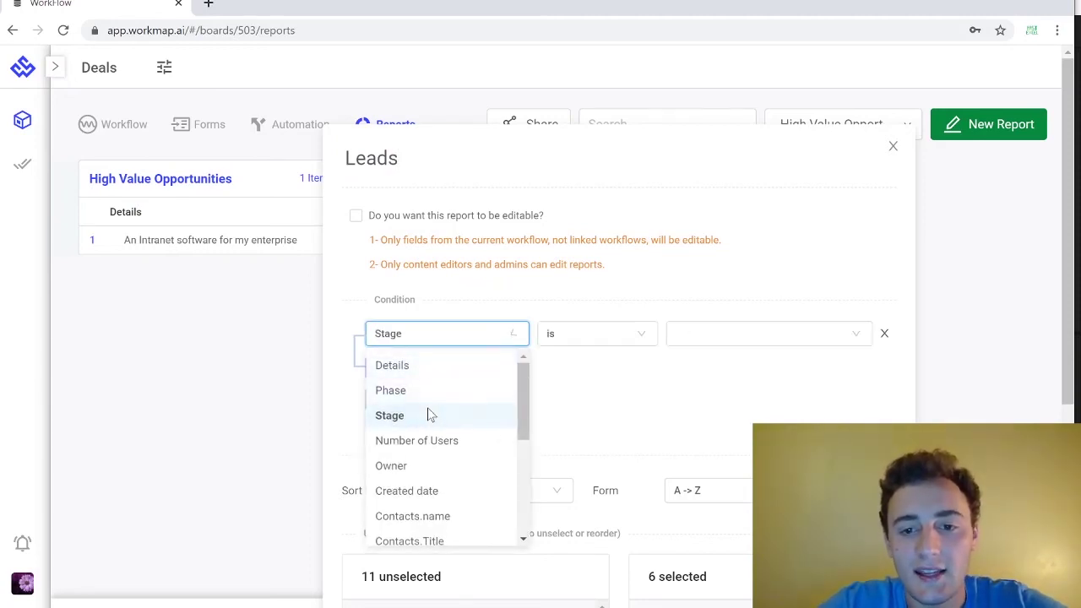
left_click(755, 340)
left_click(738, 368)
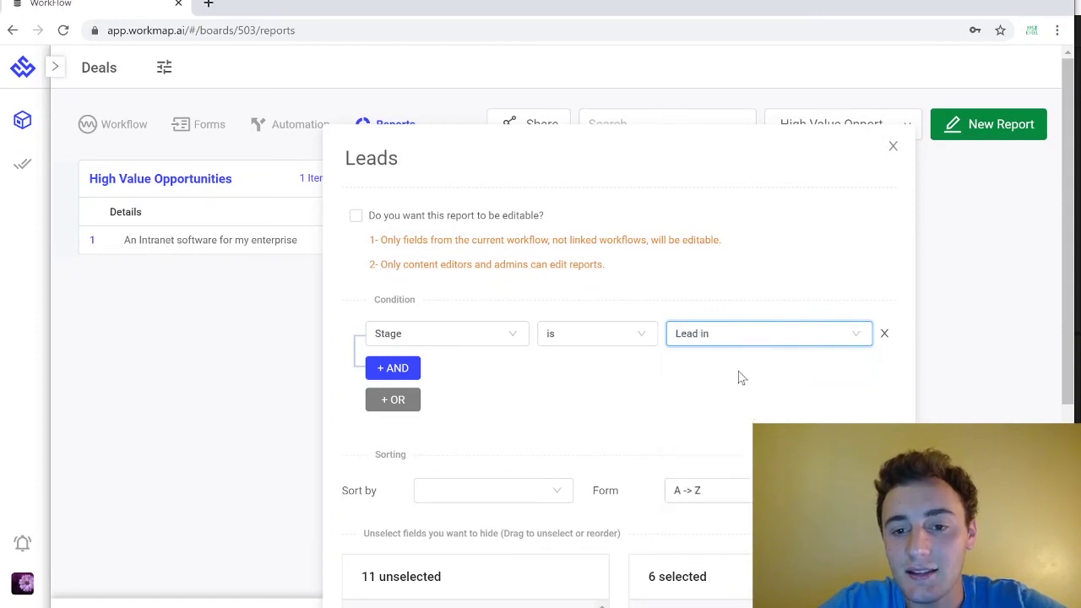
Add Contacts.name and Contacts.Email to the report's shown fields.
scroll(1040, 285, "down", 4)
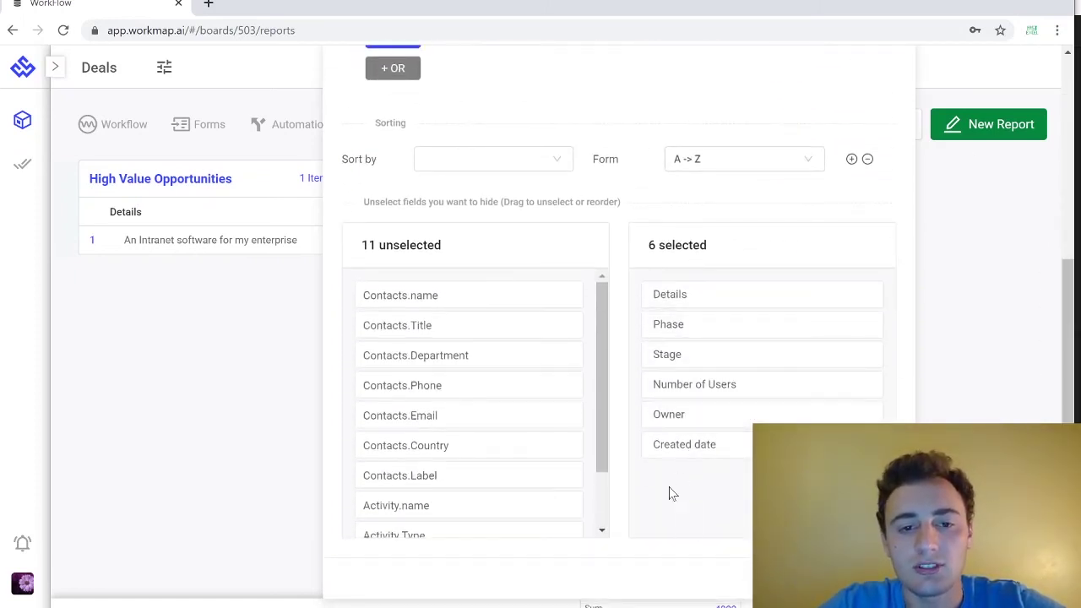
left_click_drag(485, 301, 708, 284)
left_click_drag(478, 309, 693, 316)
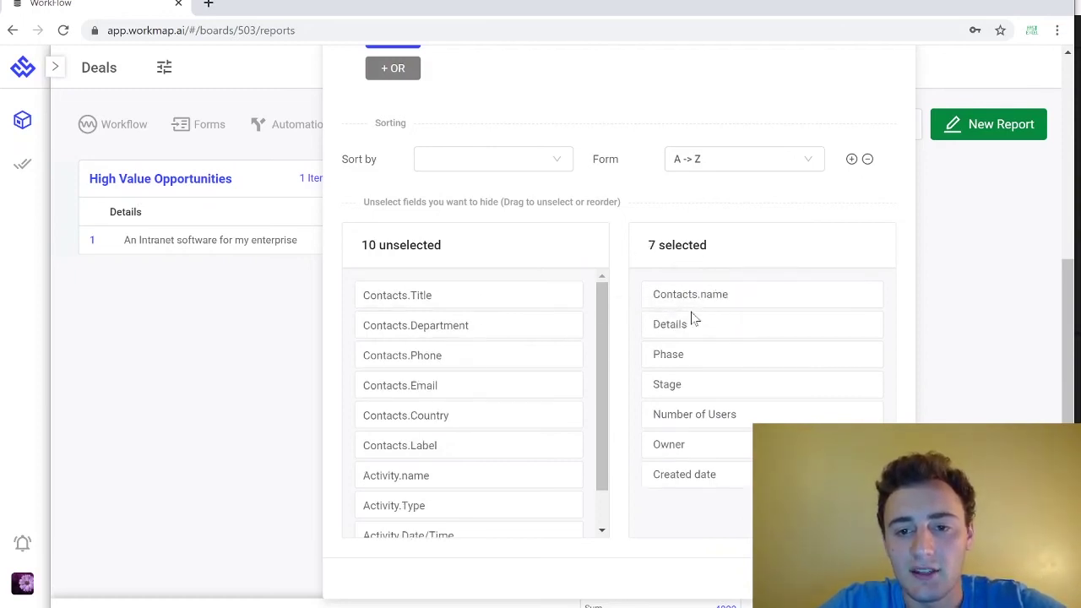
left_click_drag(430, 386, 682, 359)
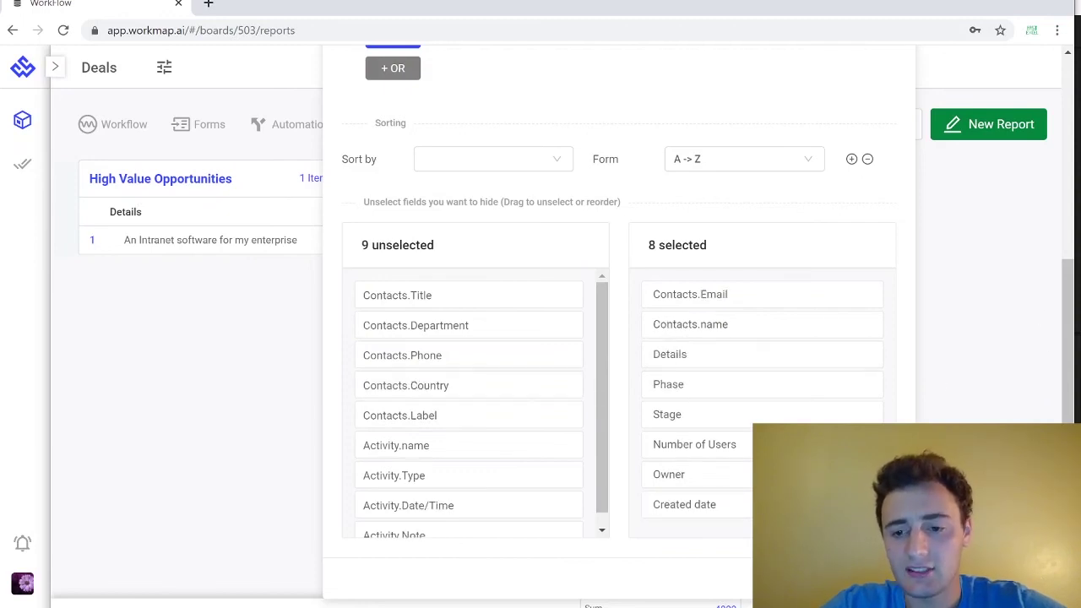
Close the settings panel to save Leads, listing 2 Lead in deals totalling 23 users.
left_click(844, 578)
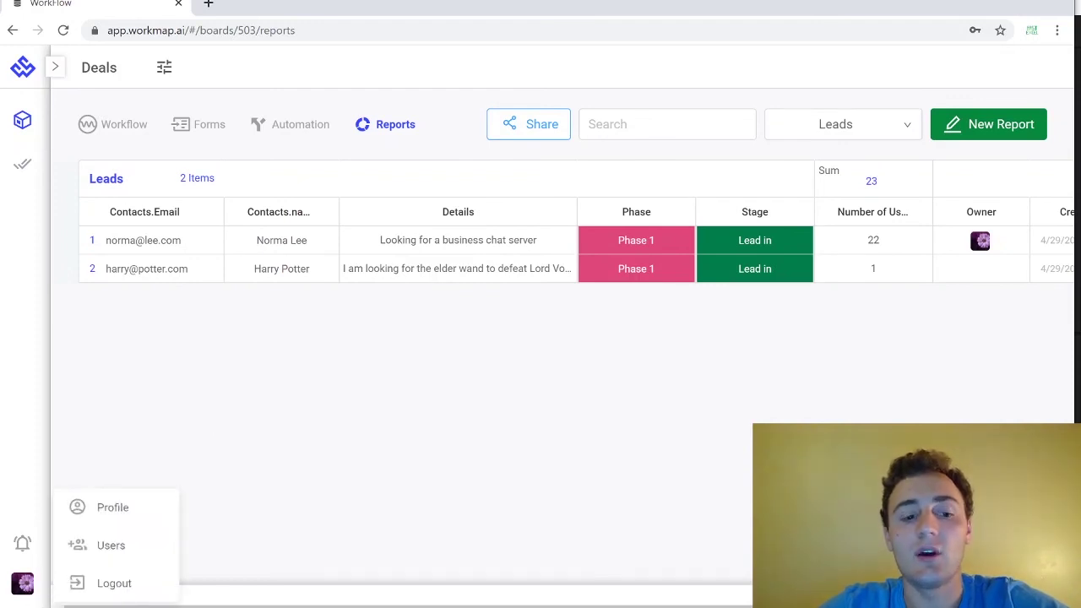
Open the avatar menu at the bottom of the left bar to reach Profile, Users and Logout.
left_click(23, 591)
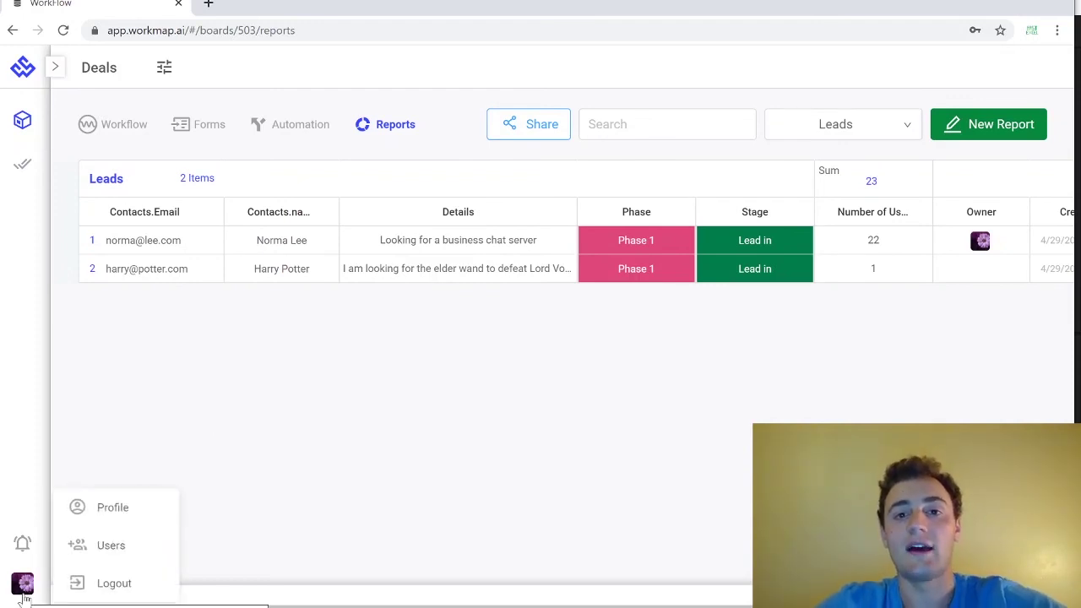